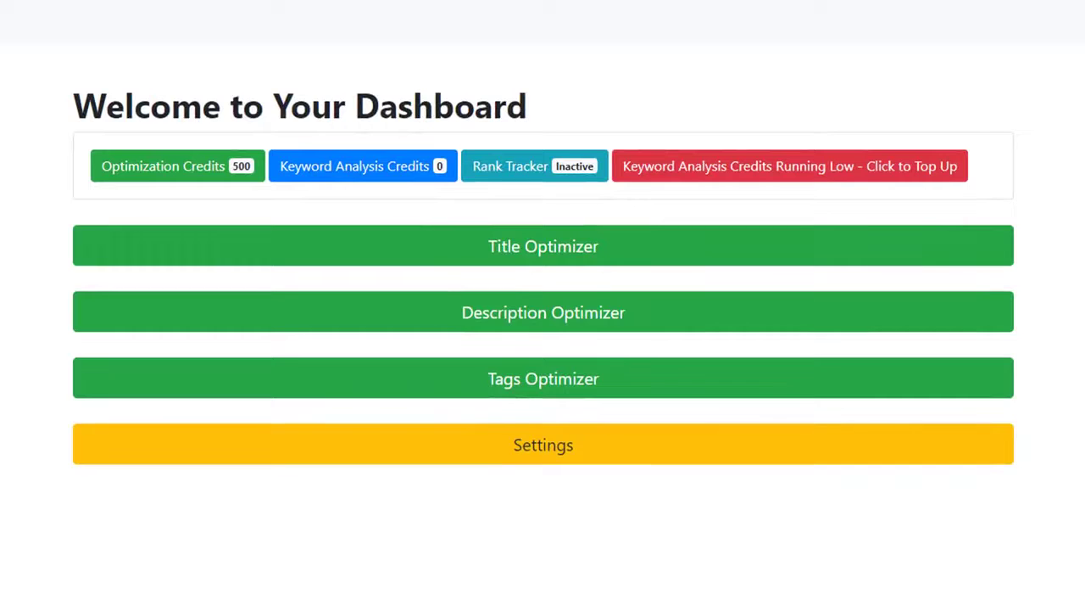
# Step: Open the Title Optimizer and retrieve SEO data for the keyword "paraphrasing techniques"
pyautogui.click(834, 247)
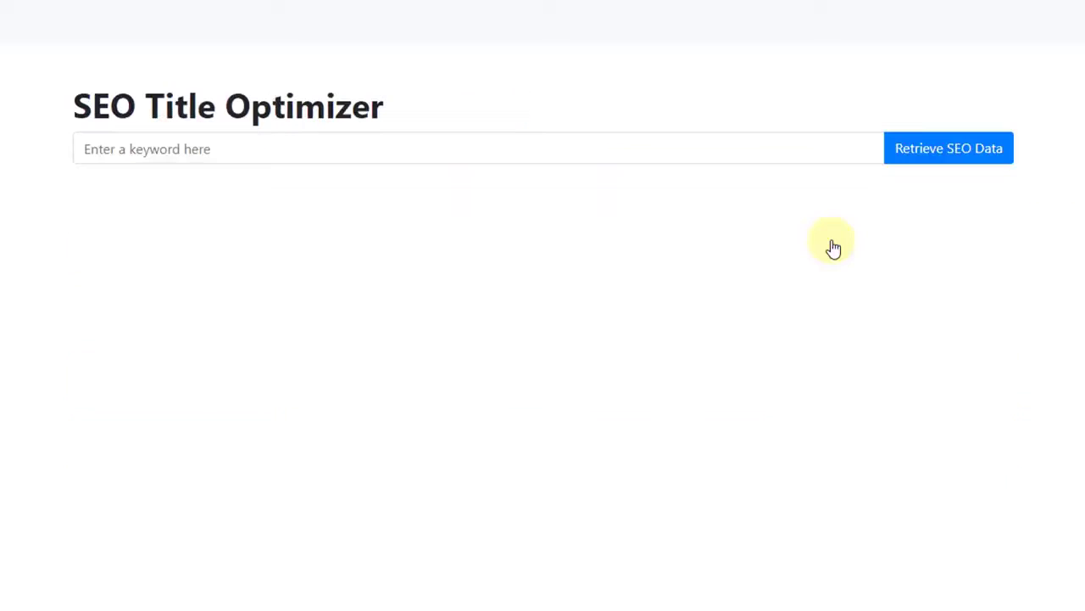
pyautogui.click(613, 150)
pyautogui.write('parap')
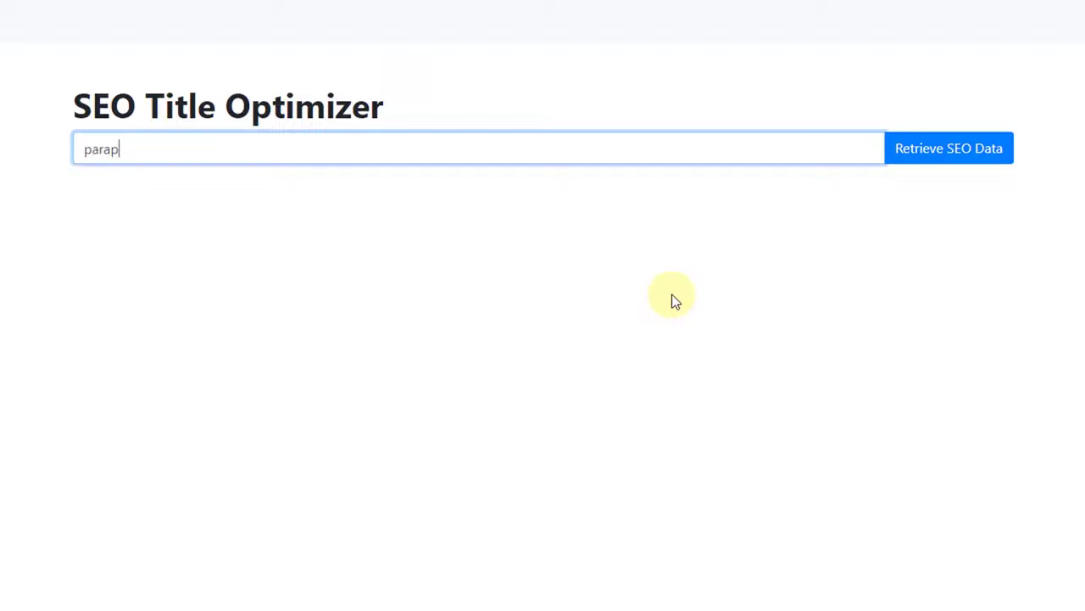
pyautogui.write('hrasing techni')
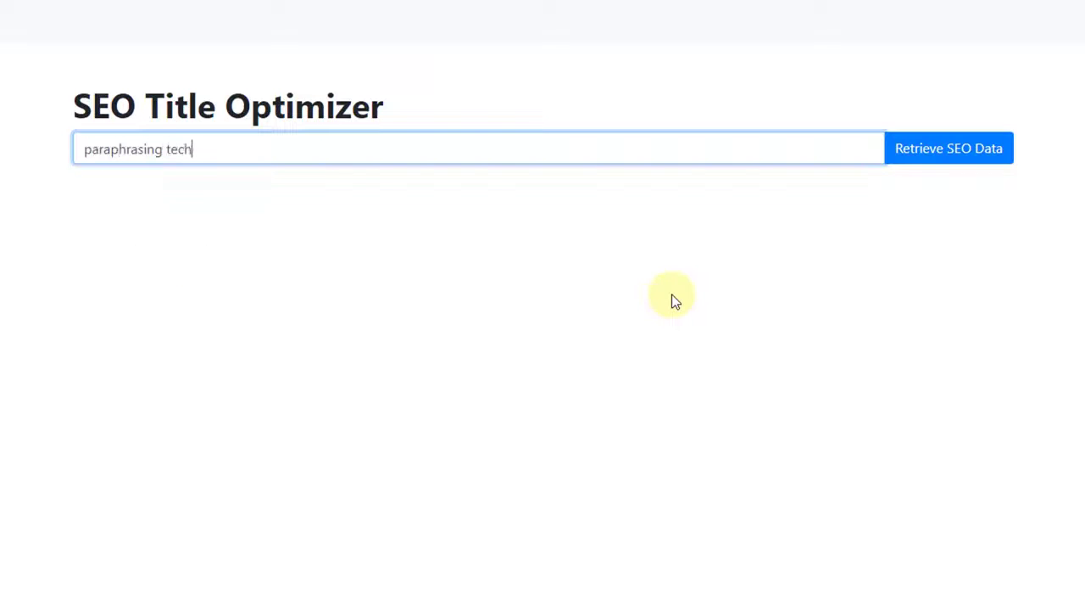
pyautogui.write('ques')
pyautogui.click(912, 160)
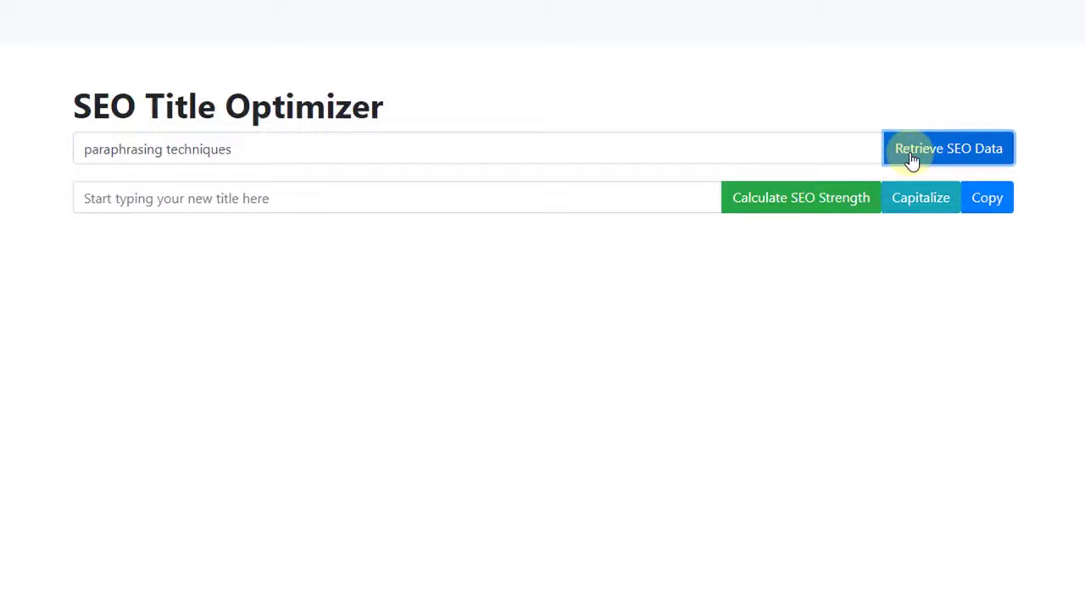
# Step: Enter "Paraphrasing Techniques" as the new title and calculate its SEO strength
pyautogui.click(596, 198)
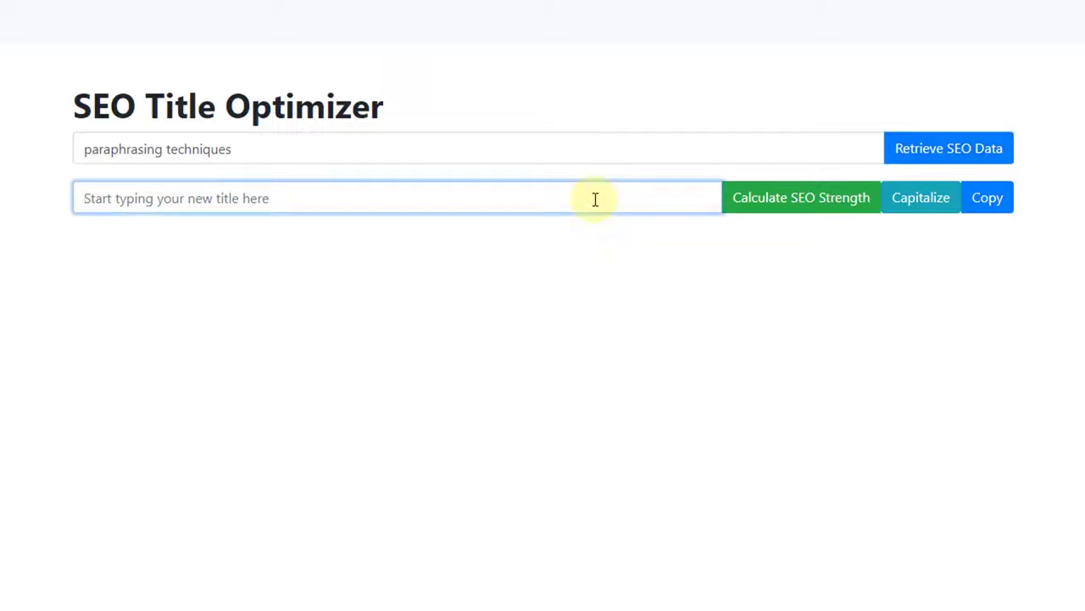
pyautogui.write('Paraphrasing')
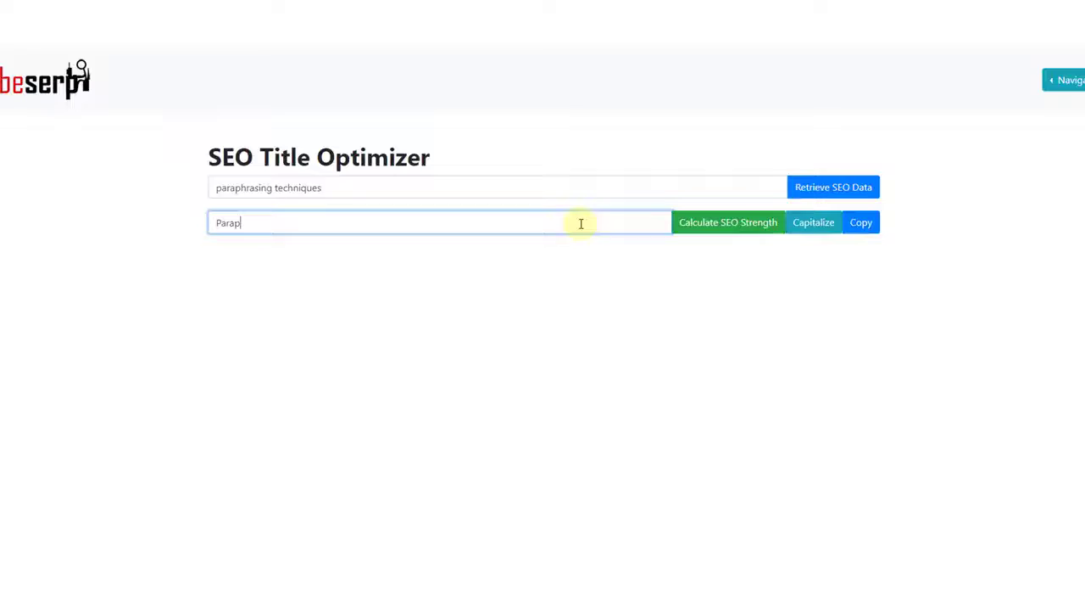
pyautogui.write(' Tec')
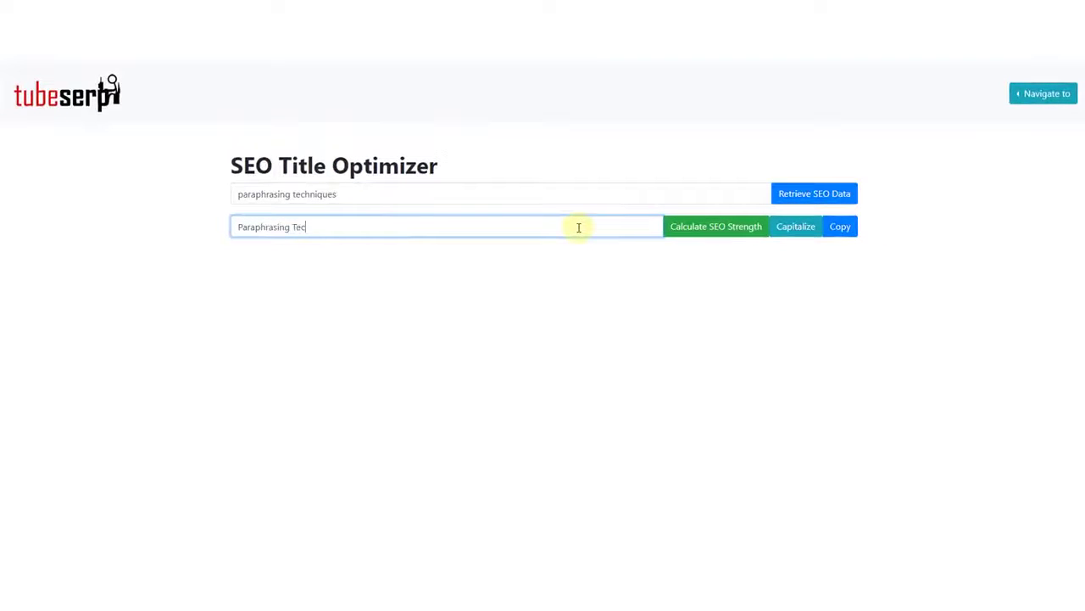
pyautogui.write('hniques')
pyautogui.click(687, 229)
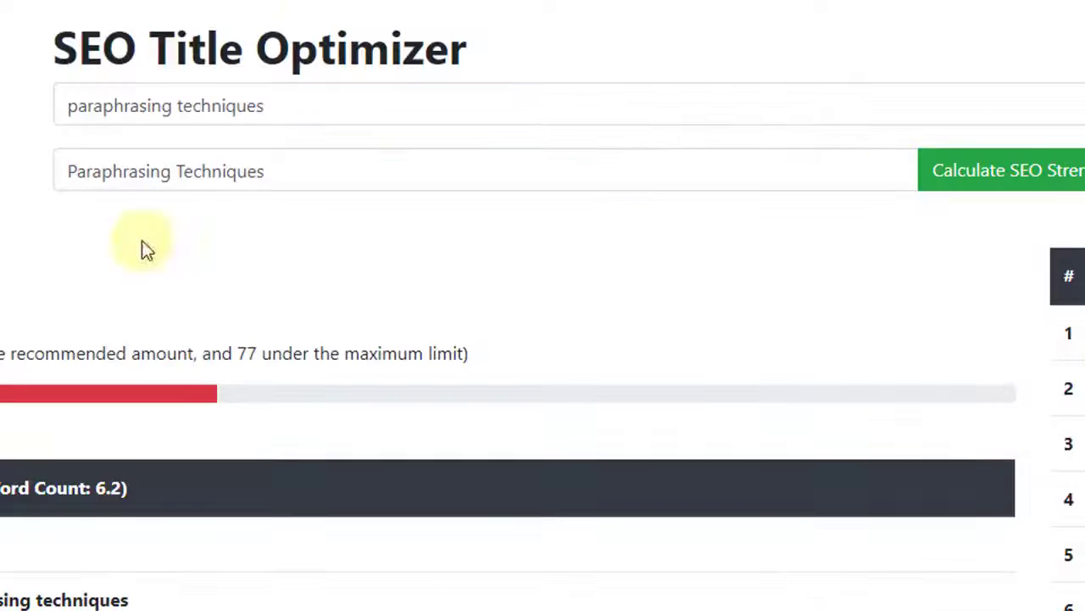
# Step: Extend the title with "| Writing Tips and Techniques on how to Improve Your Paraphrasing Skills"
pyautogui.write('| Writing')
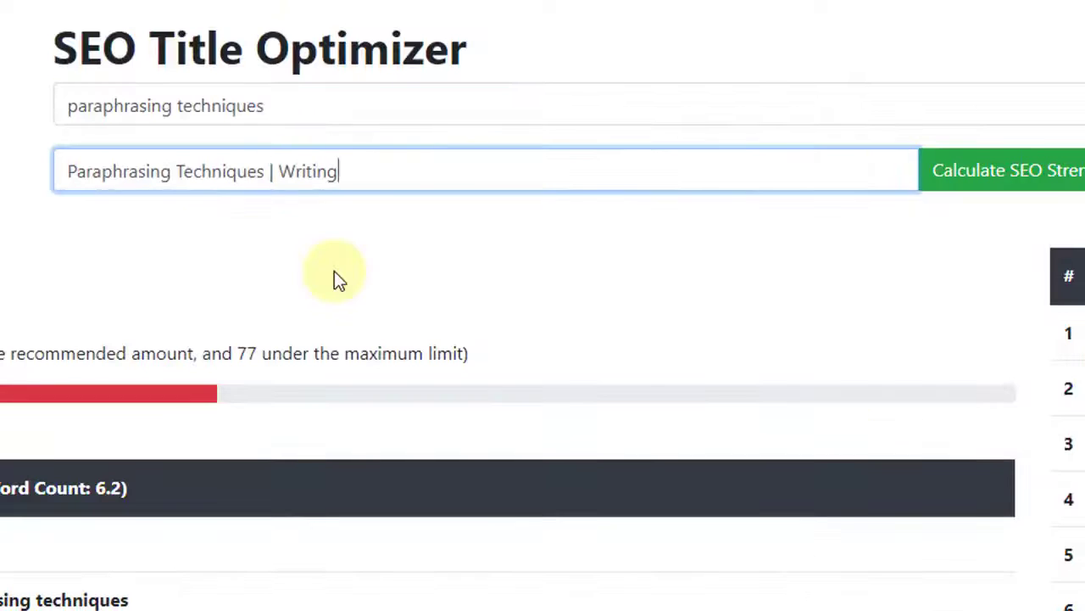
pyautogui.write(' Tips and Techniques on how to Improve Your Paraphrasing Skills')
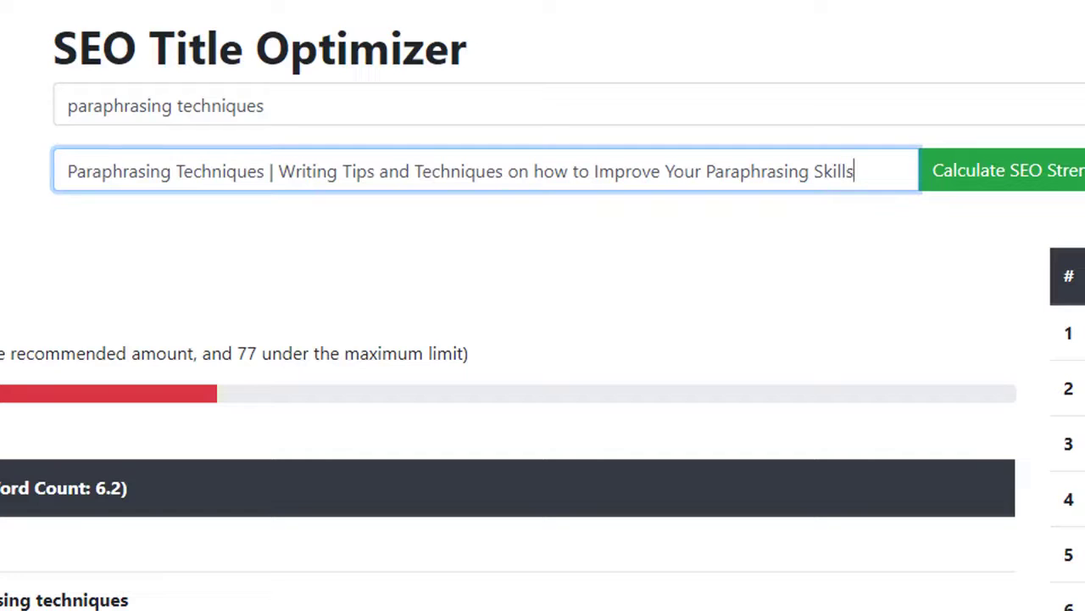
pyautogui.press('Tab')
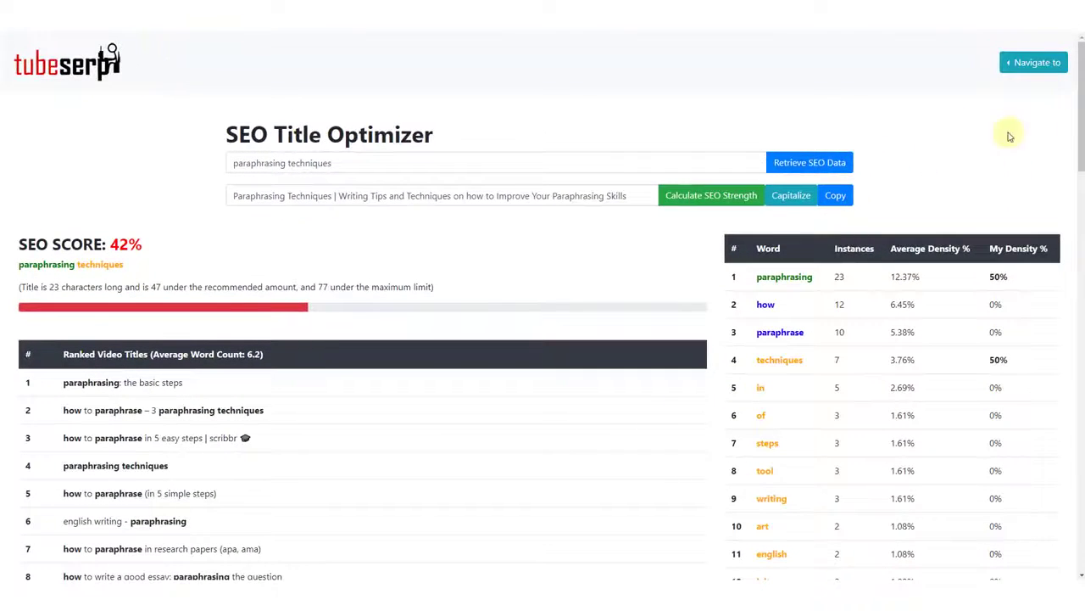
# Step: Recalculate the SEO strength of the extended title and copy the title
pyautogui.click(712, 196)
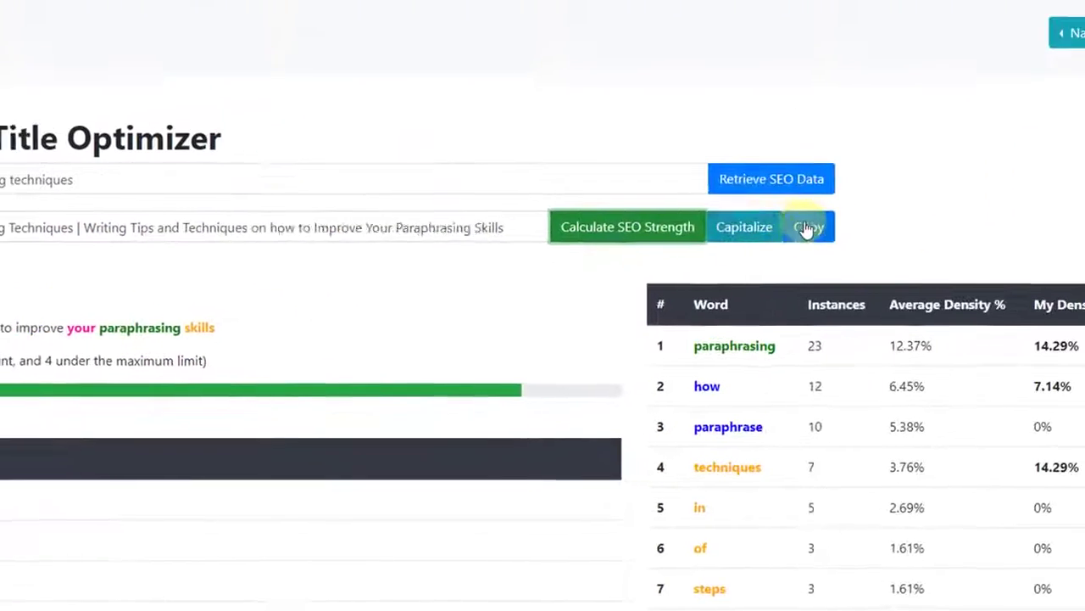
pyautogui.click(807, 227)
pyautogui.click(477, 92)
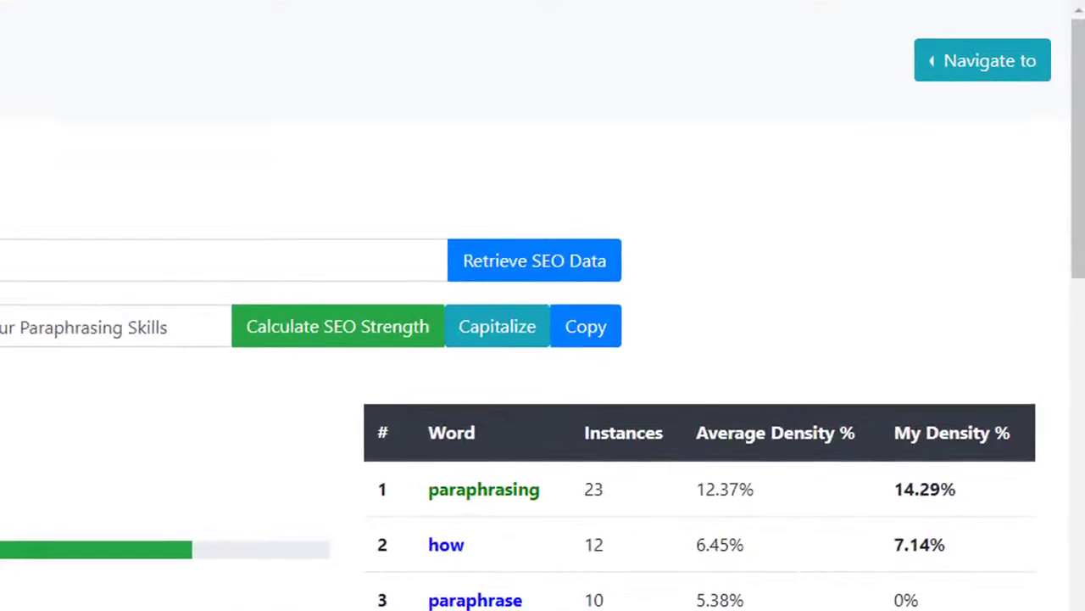
# Step: Switch to the Description Optimizer and retrieve SEO data for the keyword "paraphrasing techniques"
pyautogui.click(1005, 62)
pyautogui.click(848, 103)
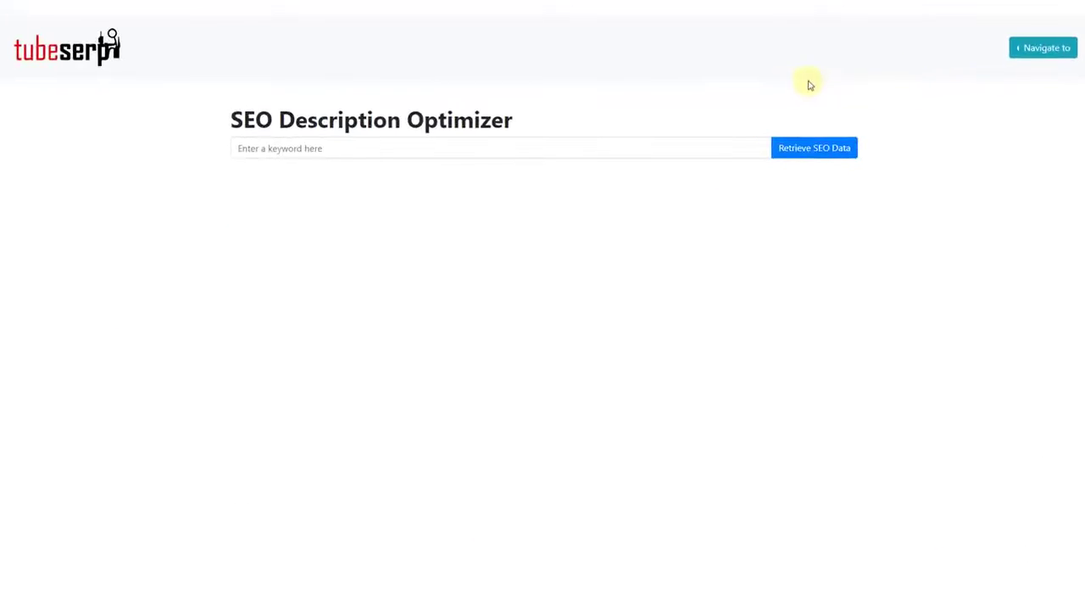
pyautogui.click(643, 164)
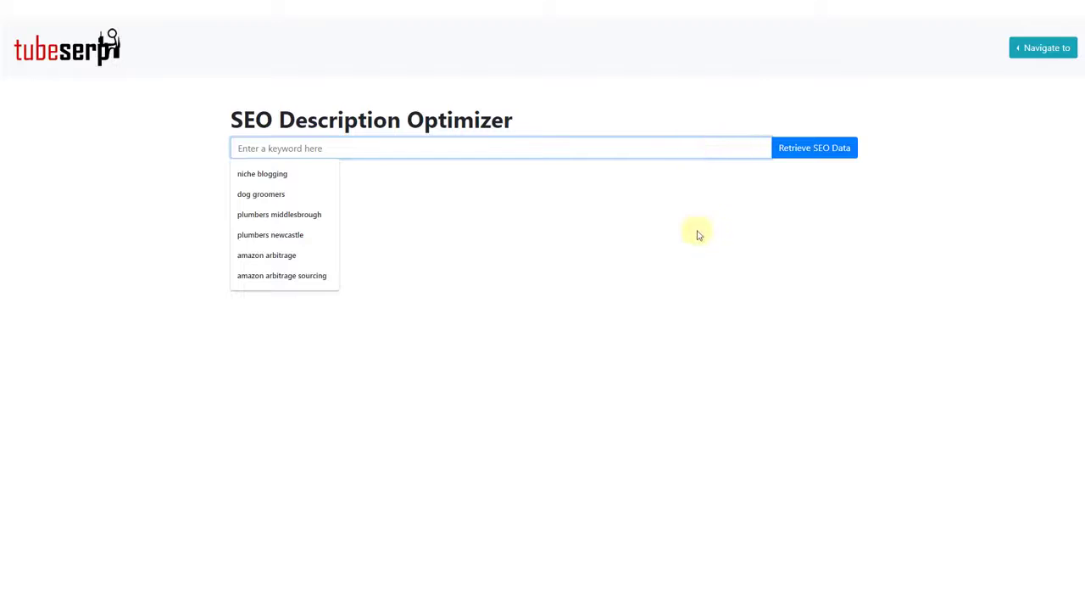
pyautogui.write('pa')
pyautogui.write('raphrasing techniaues')
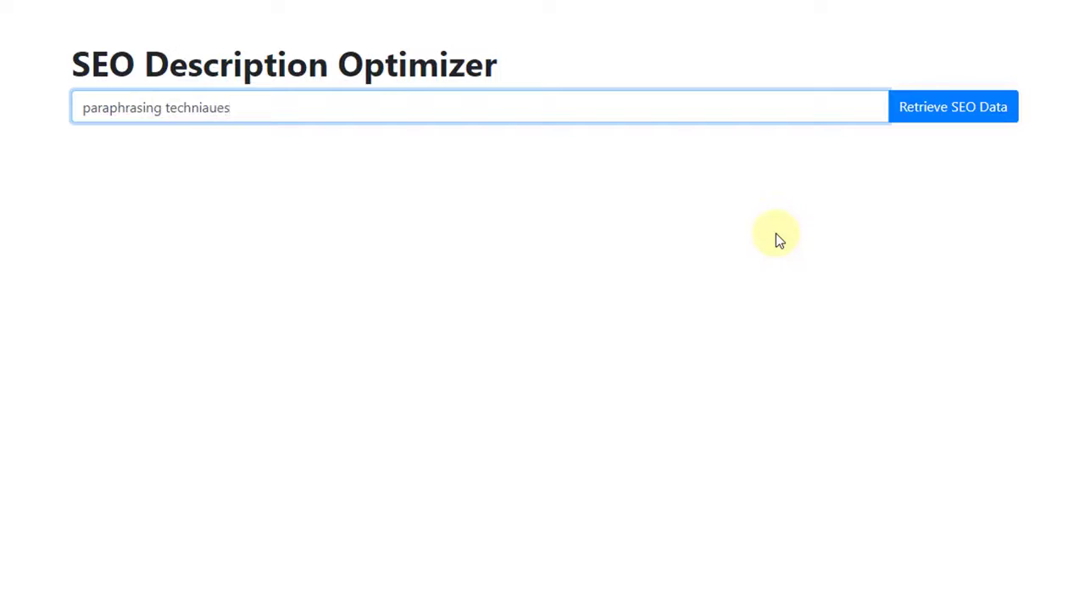
pyautogui.press('BackSpace')
pyautogui.press('BackSpace')
pyautogui.press('BackSpace')
pyautogui.press('BackSpace')
pyautogui.write('ques')
pyautogui.click(964, 109)
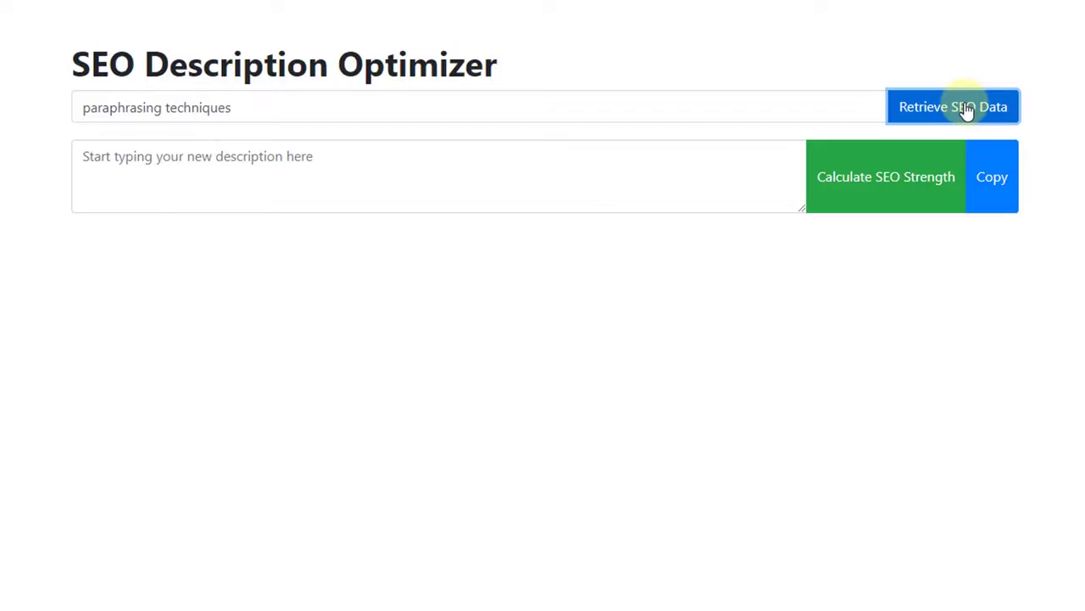
# Step: Enter "Paraphrasing techniques" as the new description and calculate its SEO strength
pyautogui.click(275, 160)
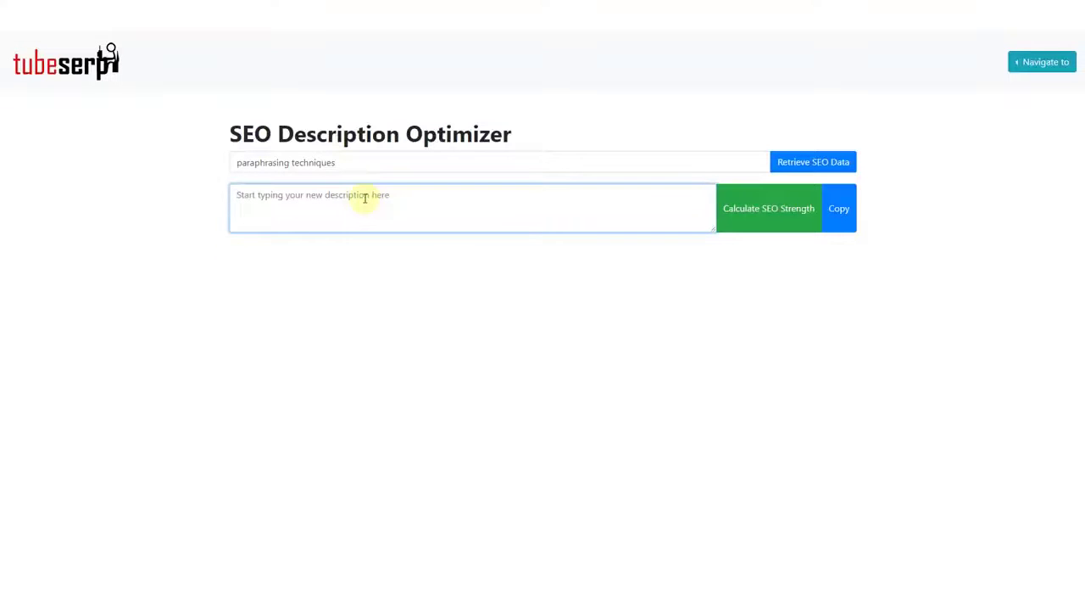
pyautogui.write('Paraphrasing')
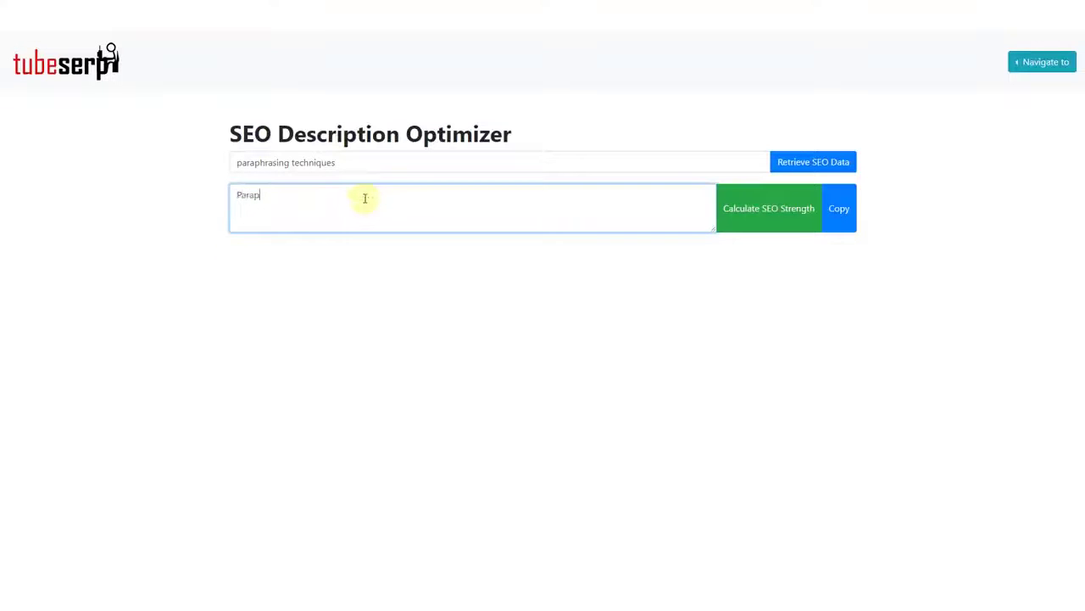
pyautogui.write(' techniques')
pyautogui.click(763, 213)
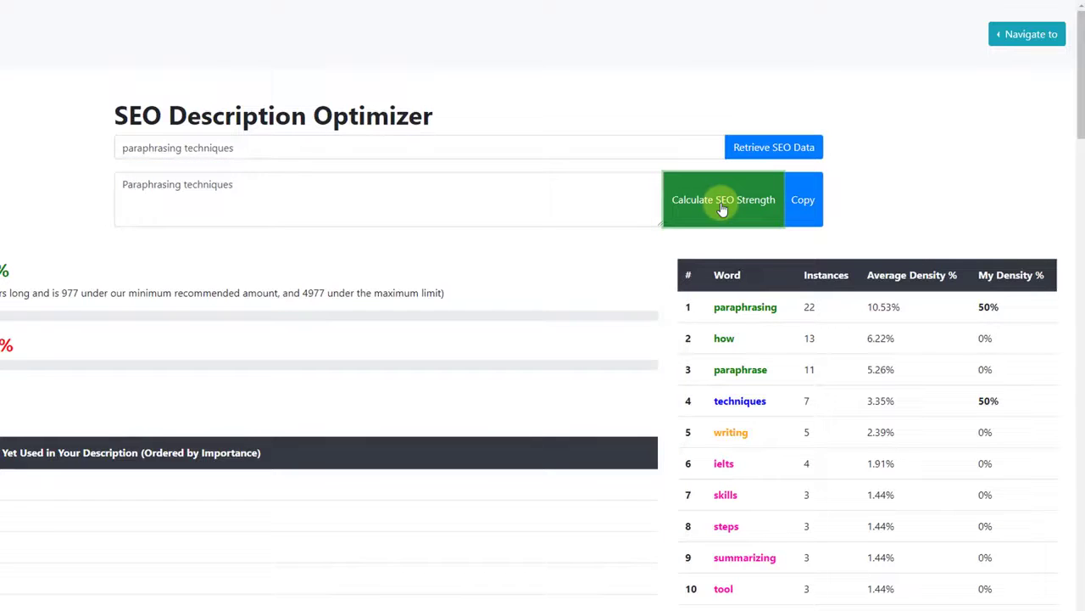
# Step: Examine the description's SEO results, comparing its own word density with the average density of each listed word
pyautogui.scroll(-5, 865, 341)
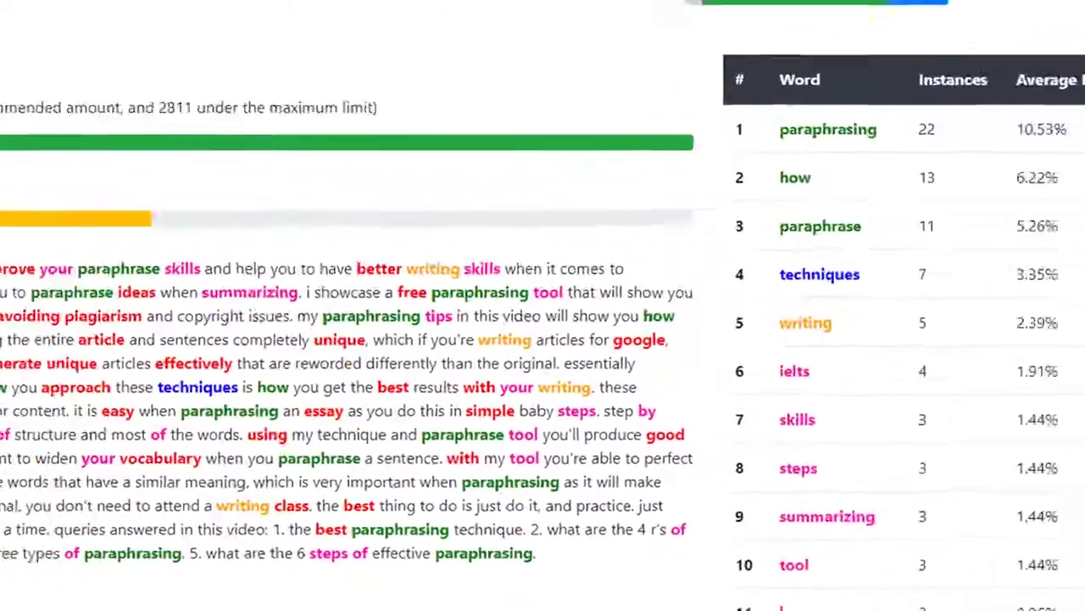
pyautogui.scroll(-8, 1081, 264)
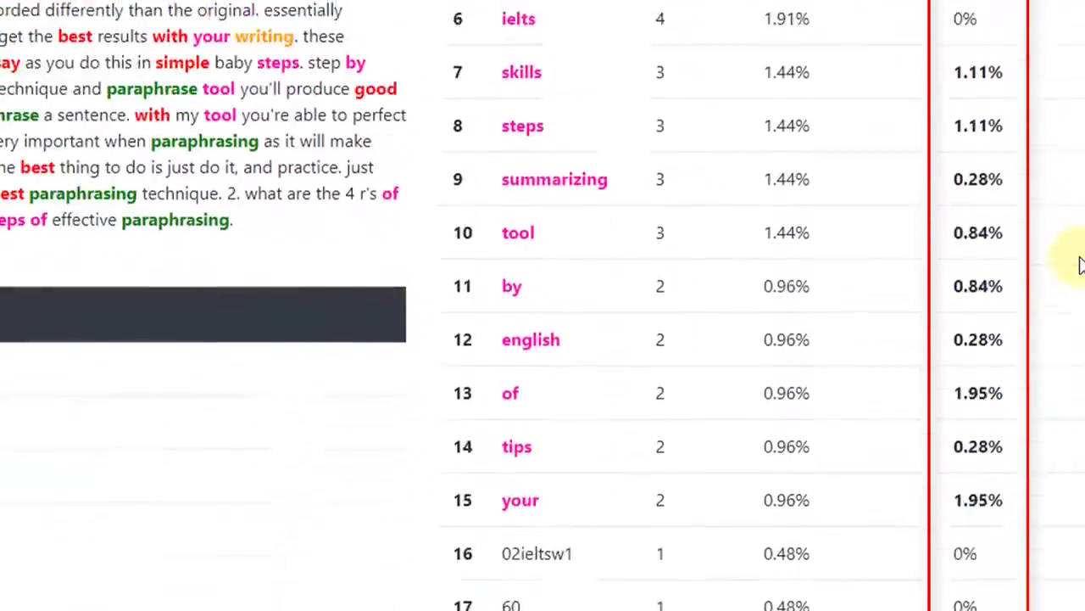
pyautogui.scroll(-15, 1081, 265)
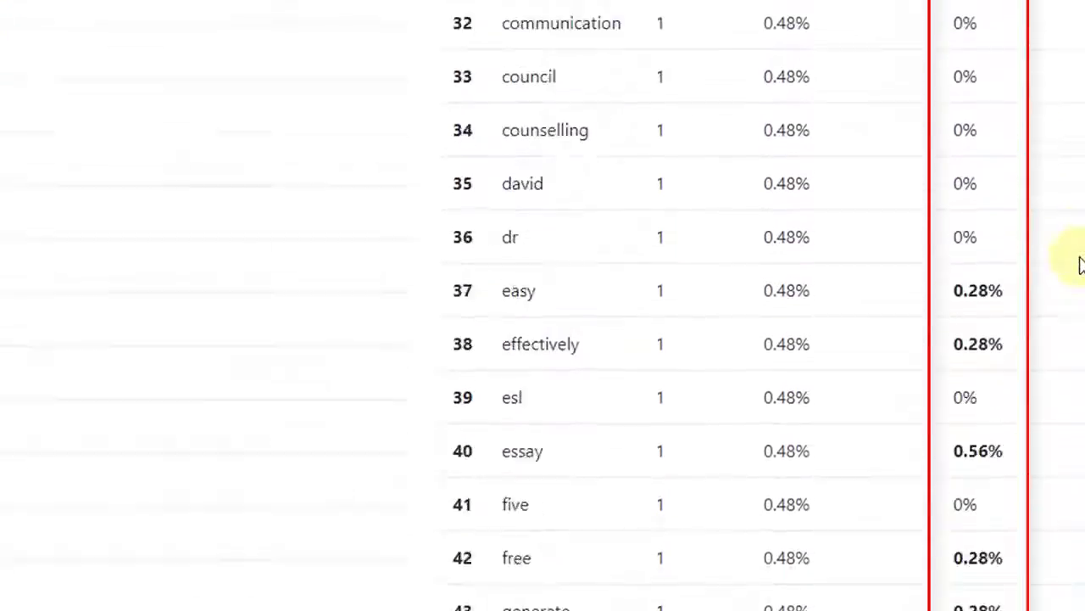
pyautogui.scroll(20, 1081, 265)
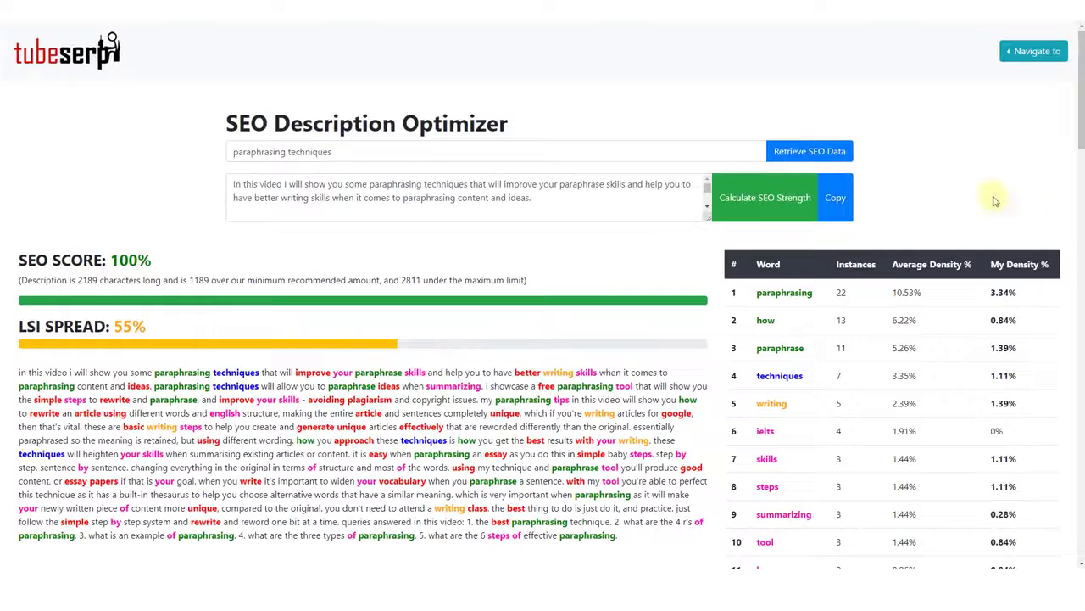
pyautogui.click(795, 136)
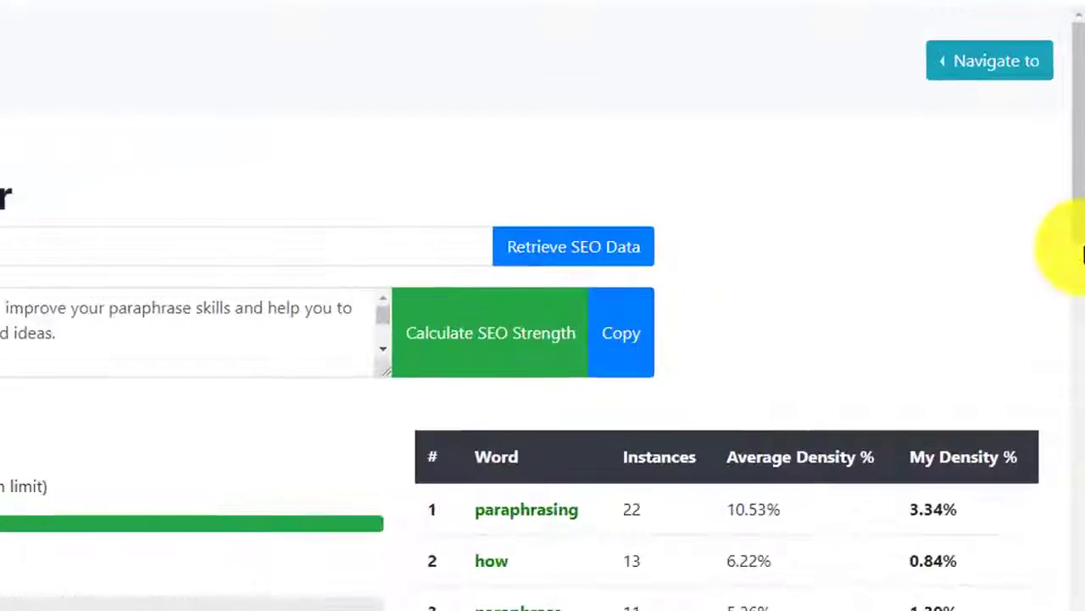
# Step: Switch to the Tags Optimizer and retrieve SEO data for the keyword "paraphrasing techniques"
pyautogui.click(979, 63)
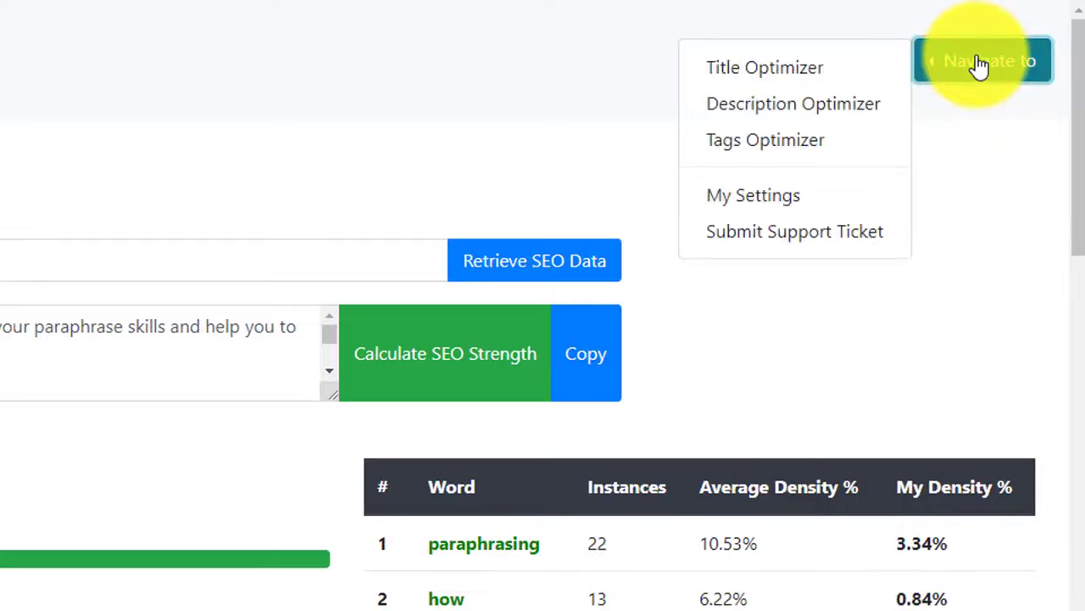
pyautogui.click(757, 141)
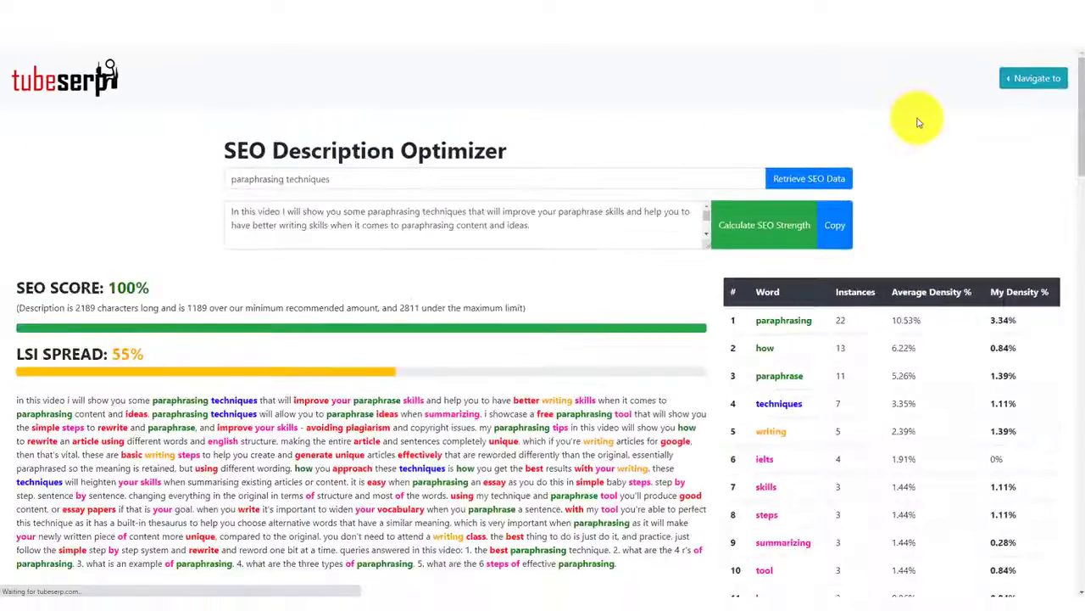
pyautogui.click(635, 180)
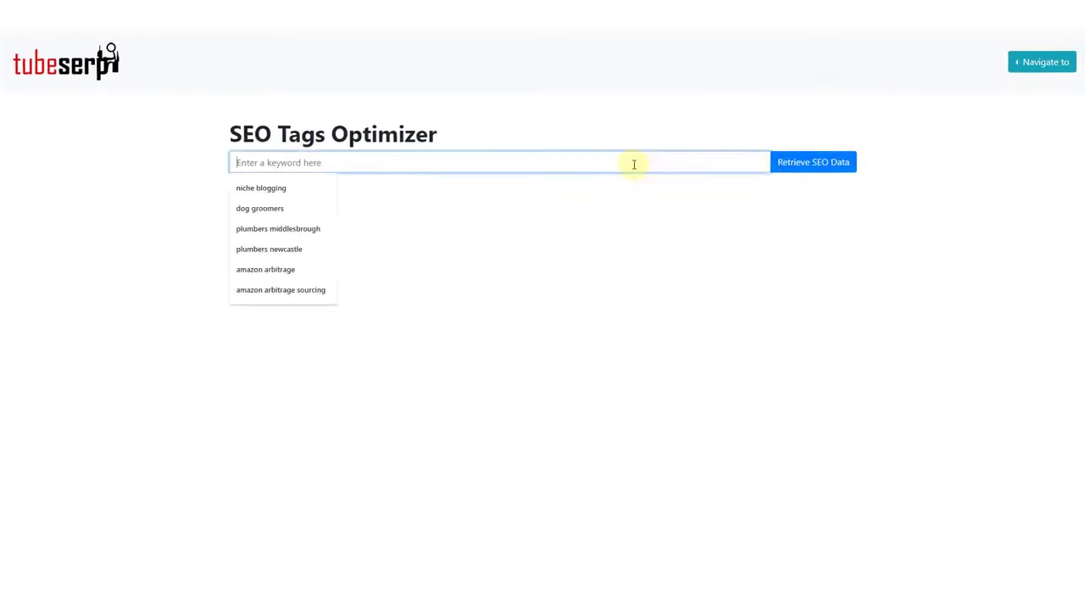
pyautogui.write('paraphrasing techniques')
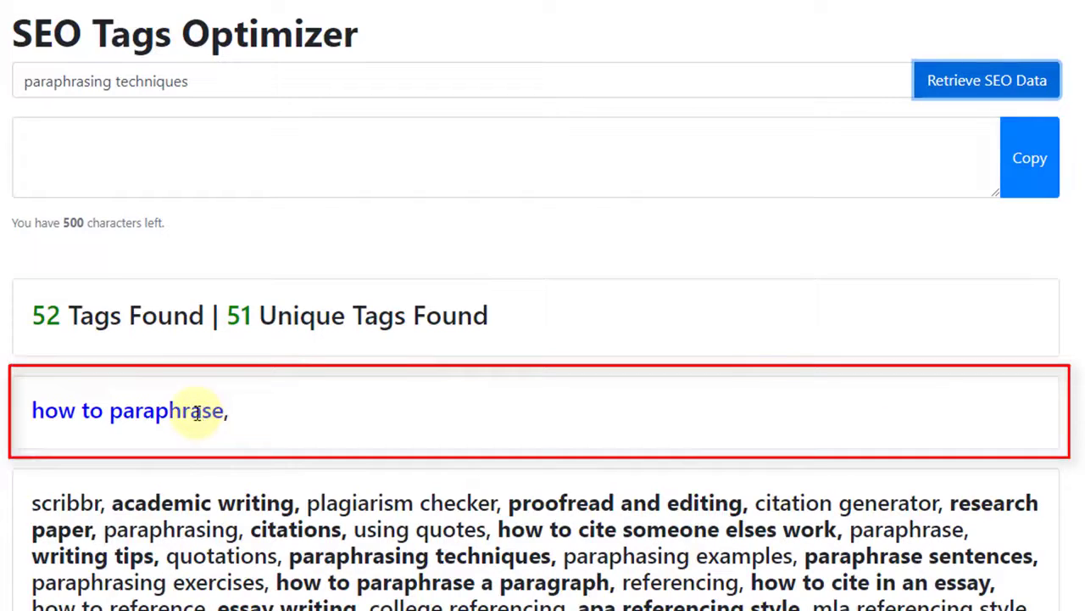
# Step: Add the found tags "how to paraphrase", "academic writing", "plagiarism checker", "citation generator", "research paper" and "paraphrasing" to the tag list
pyautogui.click(195, 412)
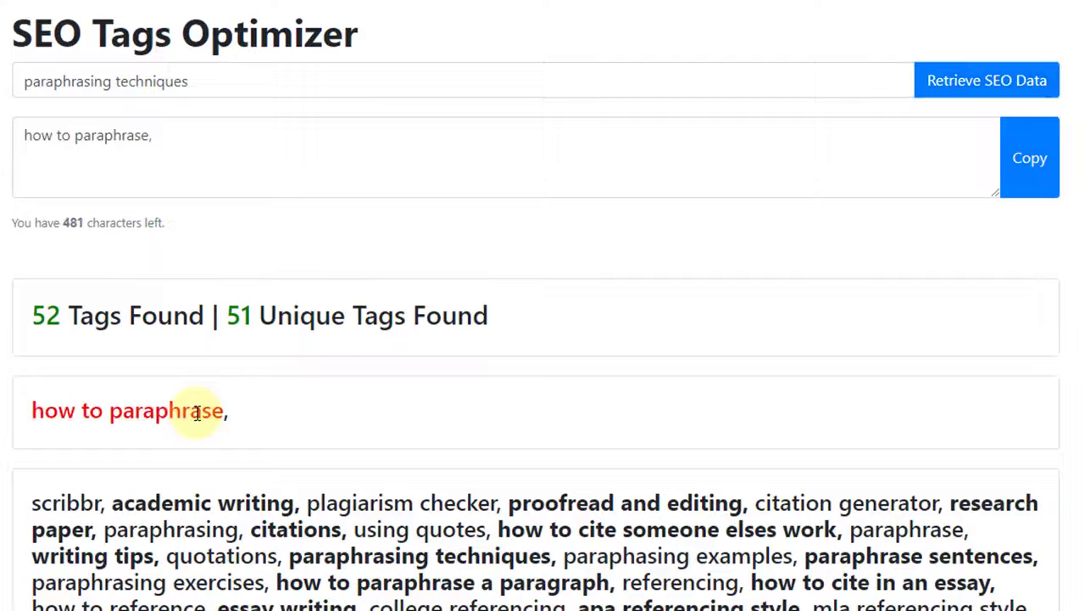
pyautogui.click(183, 503)
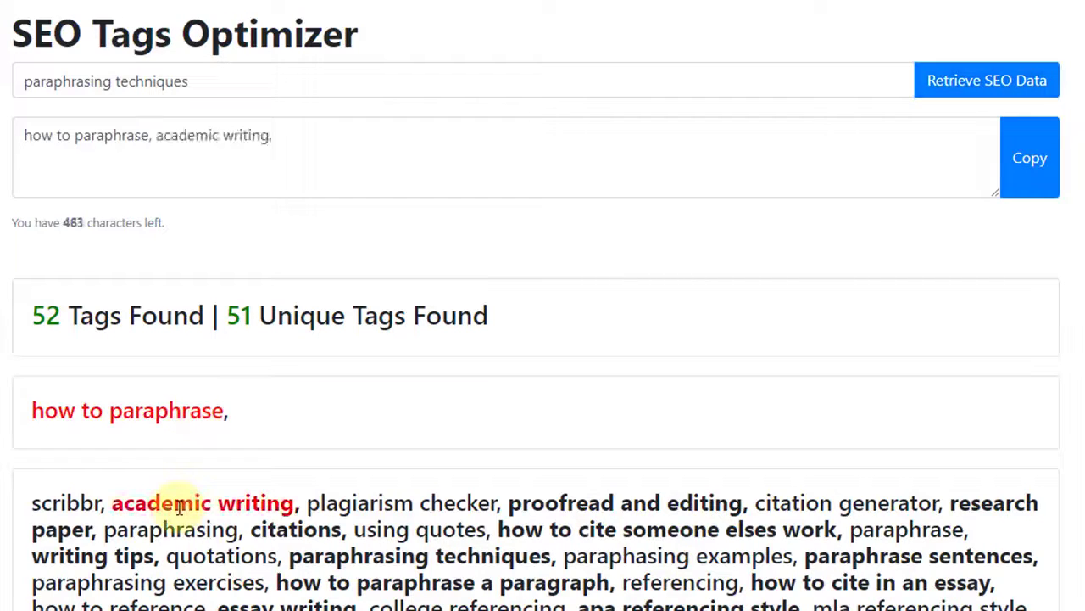
pyautogui.click(411, 504)
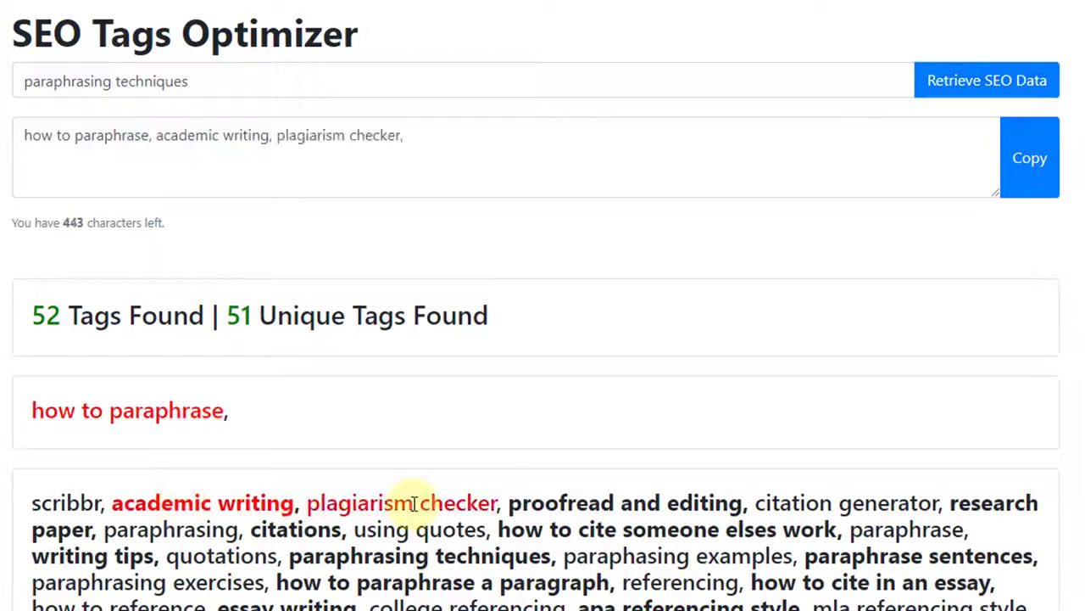
pyautogui.click(795, 503)
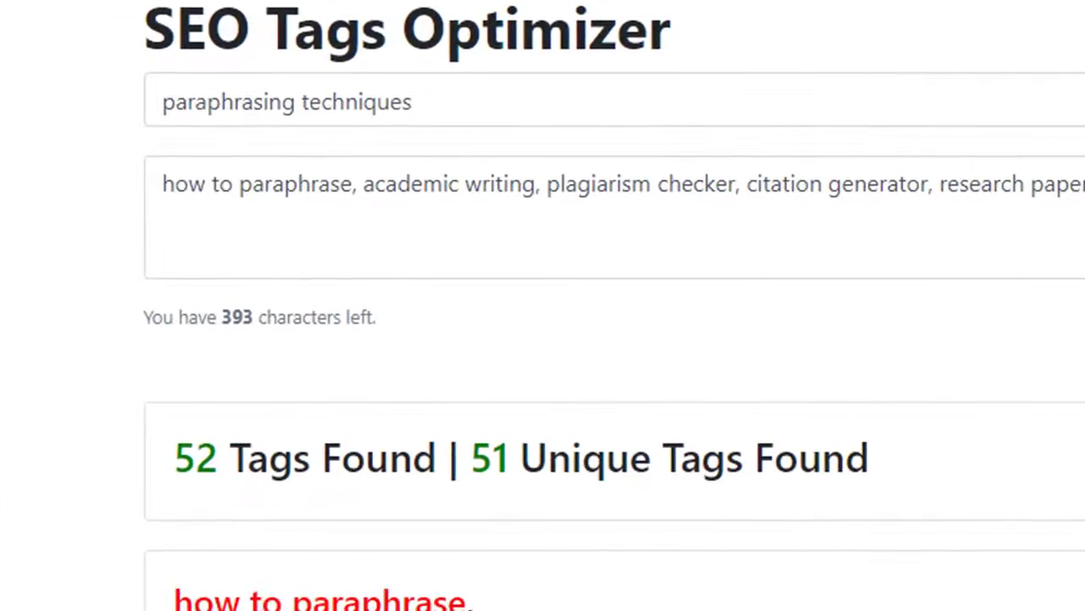
# Step: Add the tags "how to cite someone elses work", "paraphrase", "writing tips", "paraphrasing techniques" and "paraphasing examples" to the tag list
pyautogui.write('paraphrase, ')
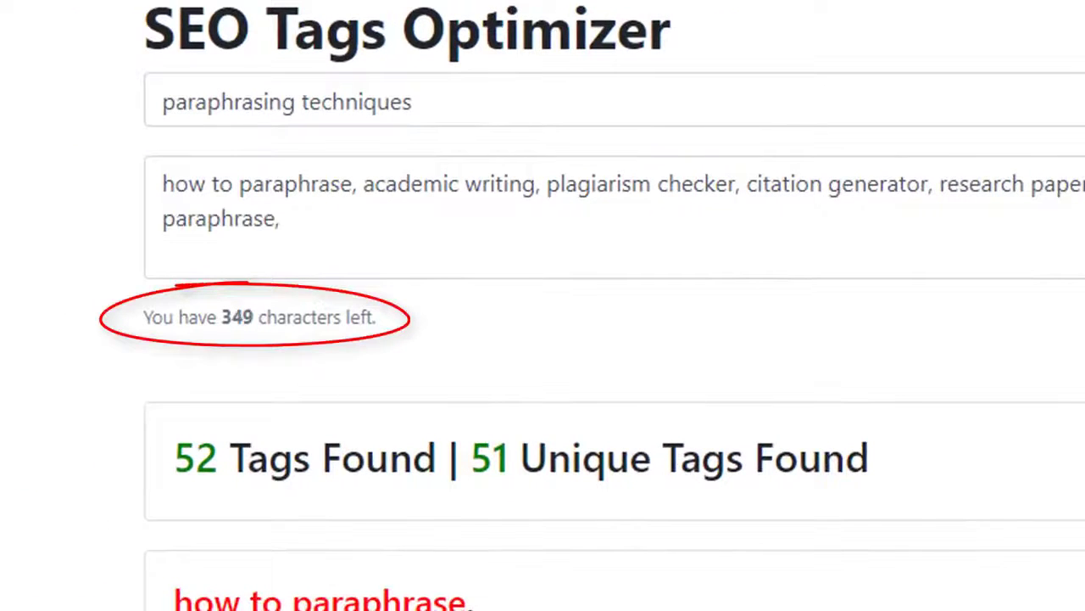
pyautogui.write('writing tips, ')
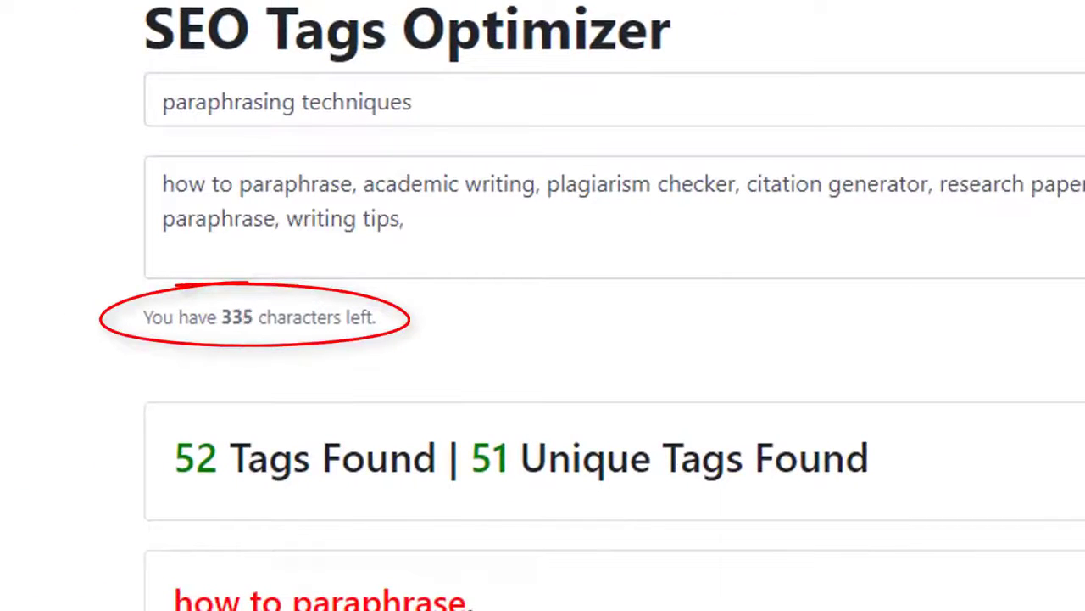
pyautogui.write('paraphrasing techniques,')
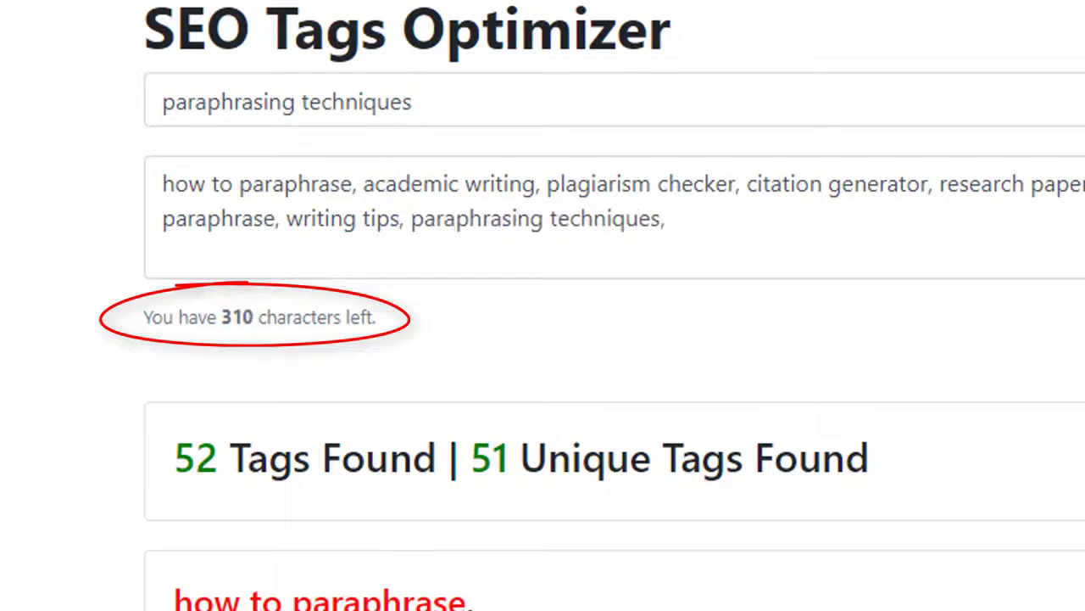
pyautogui.click(637, 443)
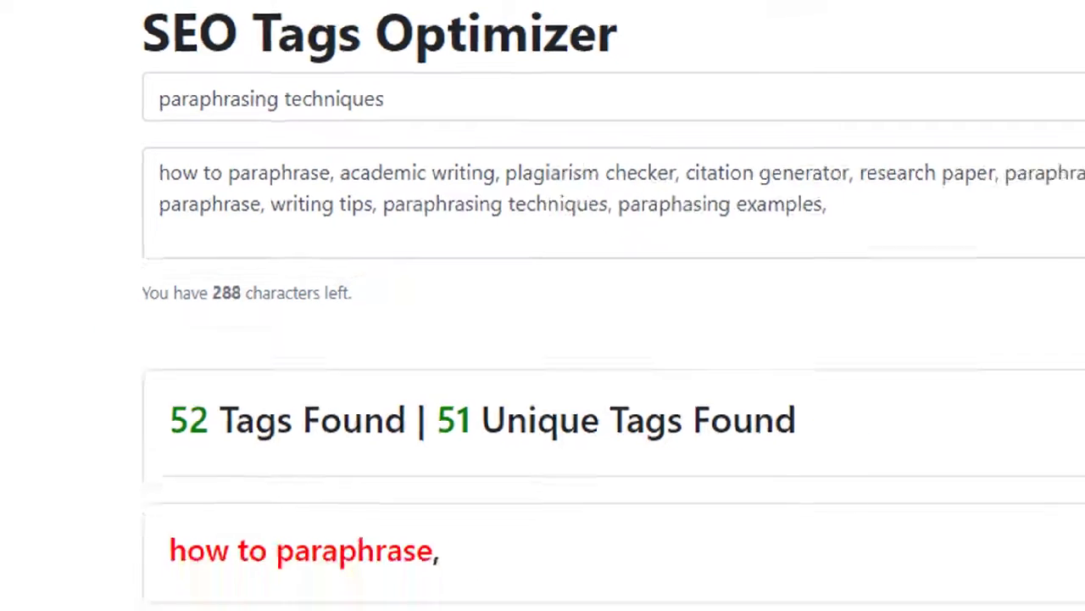
# Step: Add the tags "paraphrase sentences", "how to paraphrase a paragraph", "essay writing" and "online paragraphing tool" to the tag list
pyautogui.click(819, 444)
pyautogui.click(460, 464)
pyautogui.click(343, 483)
pyautogui.click(444, 523)
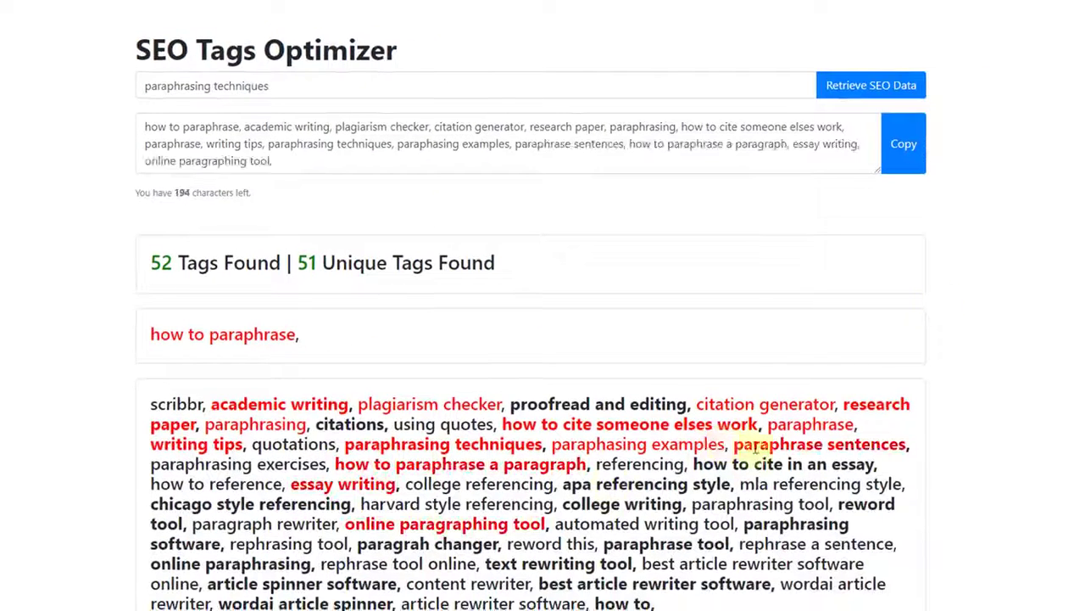
# Step: Add the tags "paraphrasing tool", "automated writing tool", "paraphrasing software", "rephrasing tool", "paraphrase tool" and "rephrase a sentence" to the tag list
pyautogui.click(760, 504)
pyautogui.click(644, 523)
pyautogui.click(796, 523)
pyautogui.click(288, 544)
pyautogui.click(665, 543)
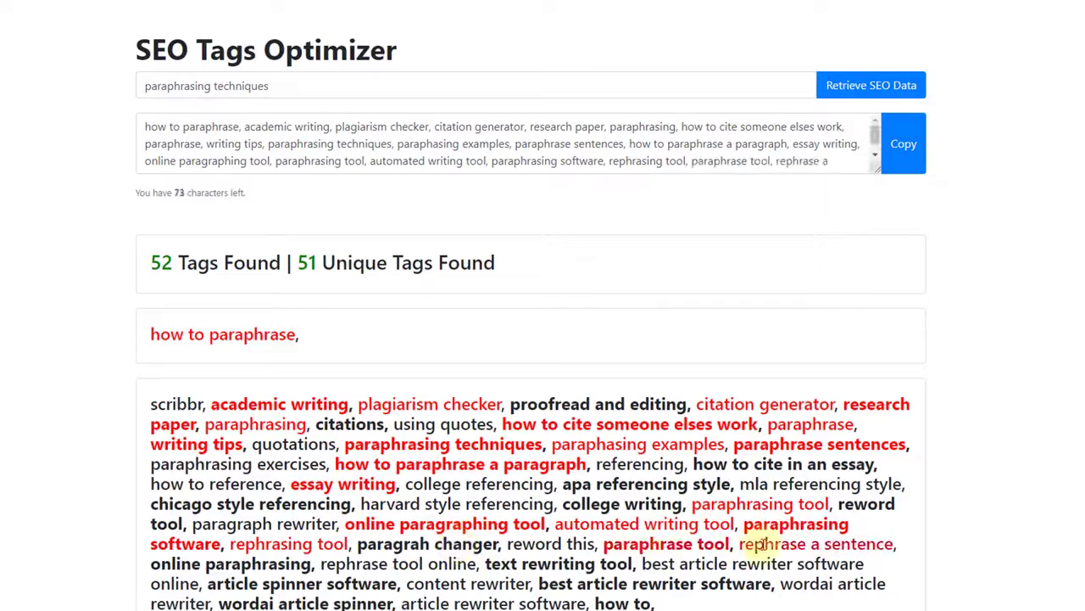
# Step: Add the tags "online paraphrasing" and "text rewriting tool", and copy the complete tag list
pyautogui.click(231, 563)
pyautogui.click(558, 563)
pyautogui.click(904, 144)
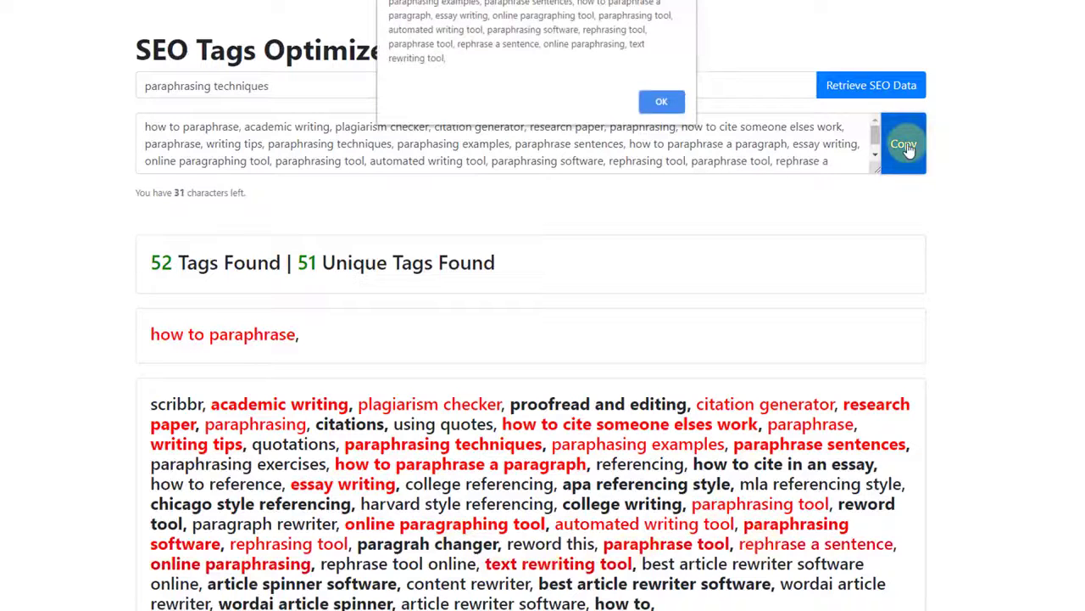